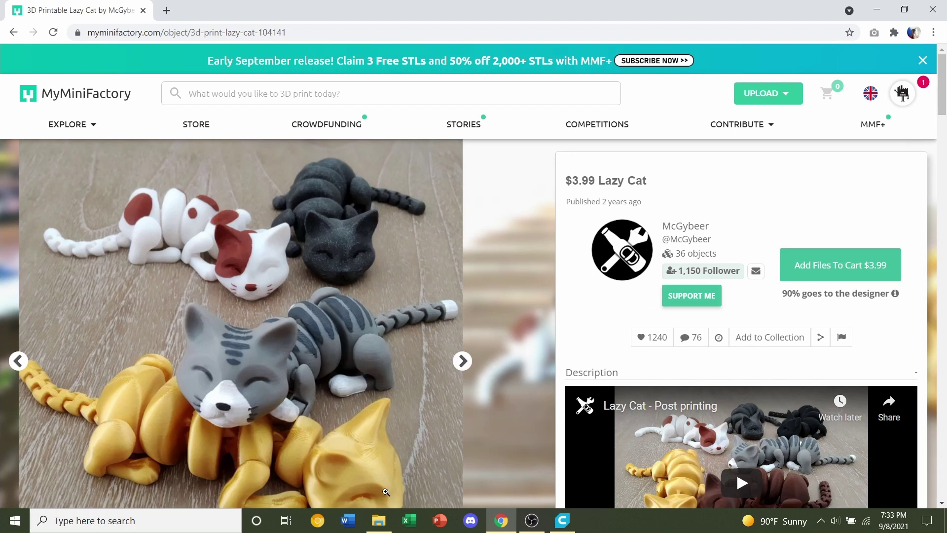
Step: Drag lazy-cat-v4-tabs.stl from the articulated-bundle folder onto the Cura build plate
{"action": "left_click", "coordinate": [378, 520]}
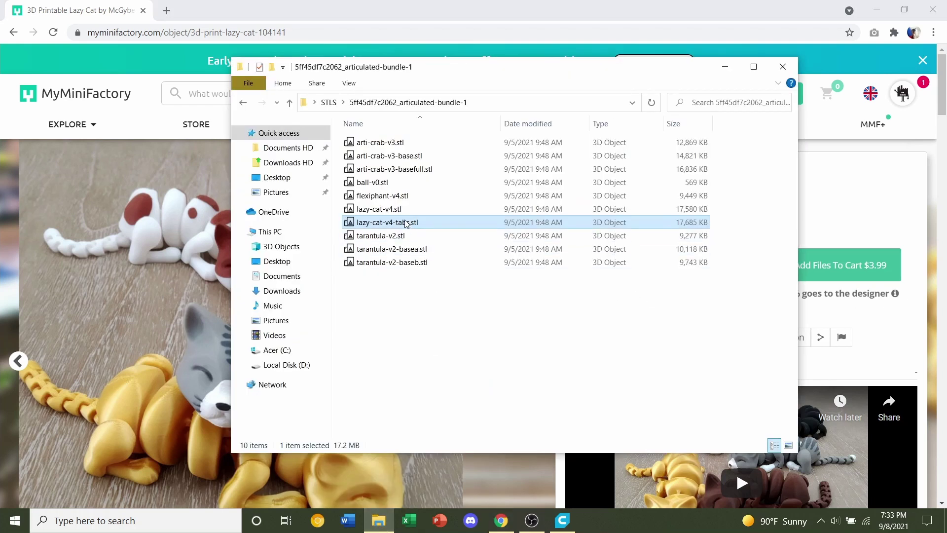
{"action": "left_click", "coordinate": [393, 210]}
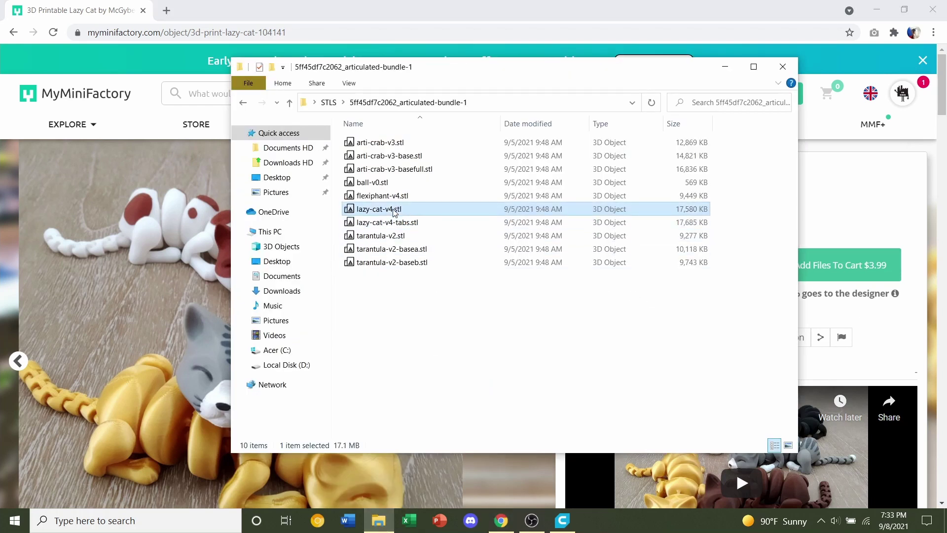
{"action": "left_click", "coordinate": [421, 226]}
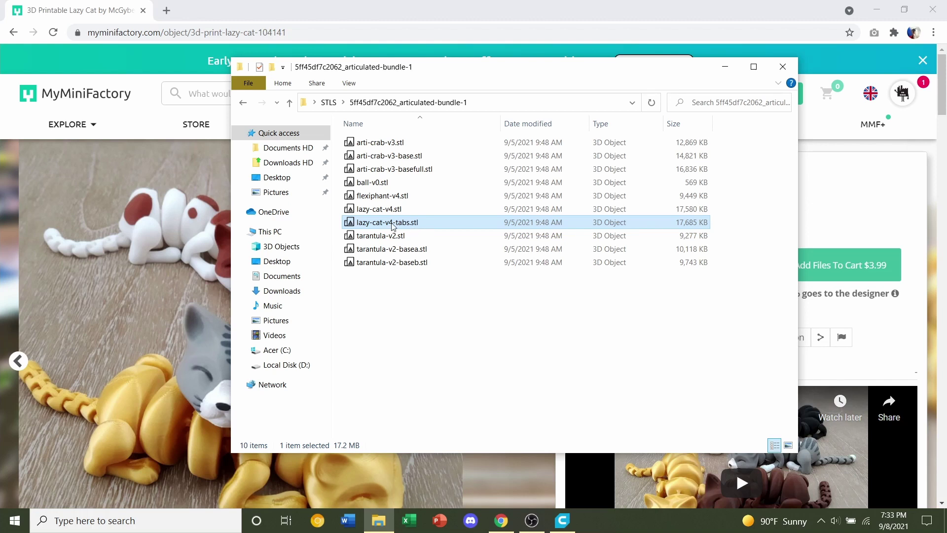
{"action": "left_click_drag", "start_coordinate": [413, 228], "coordinate": [410, 225]}
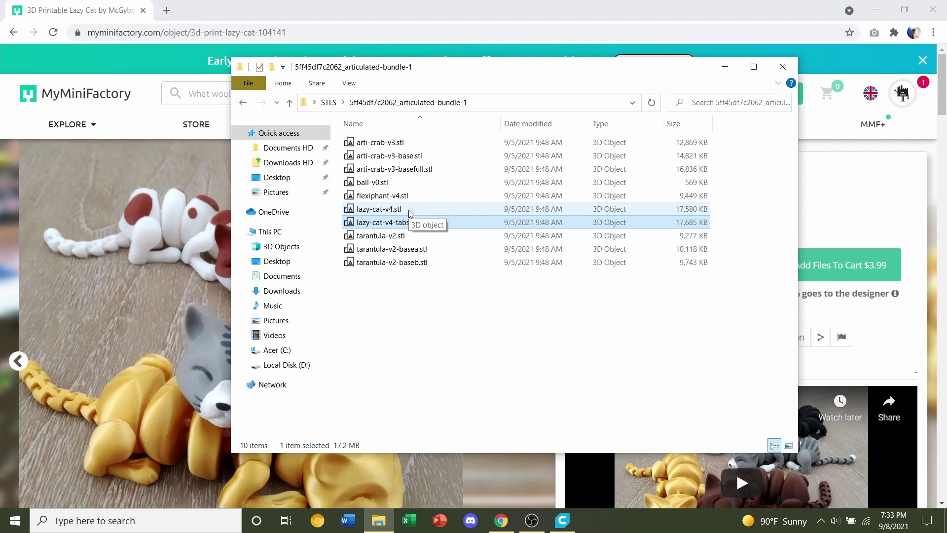
{"action": "left_click", "coordinate": [409, 211]}
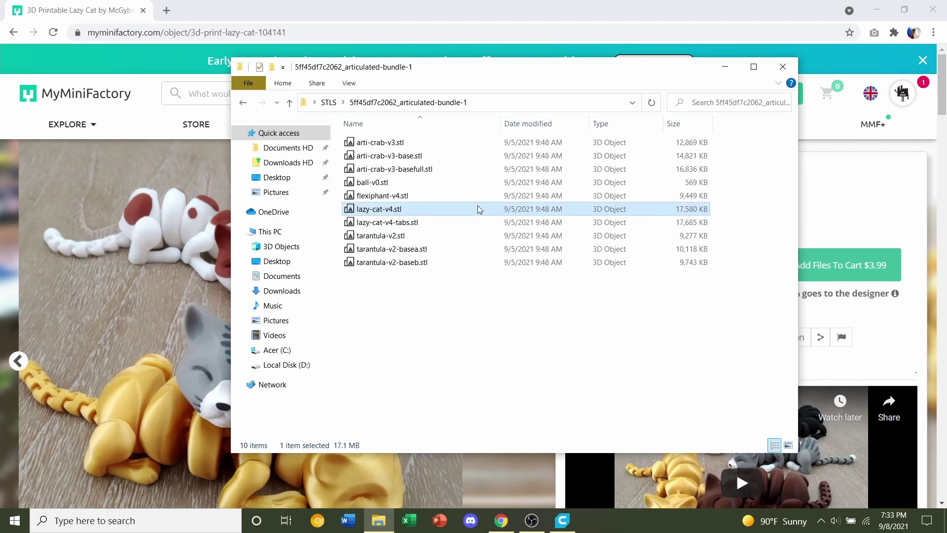
{"action": "left_click", "coordinate": [413, 222]}
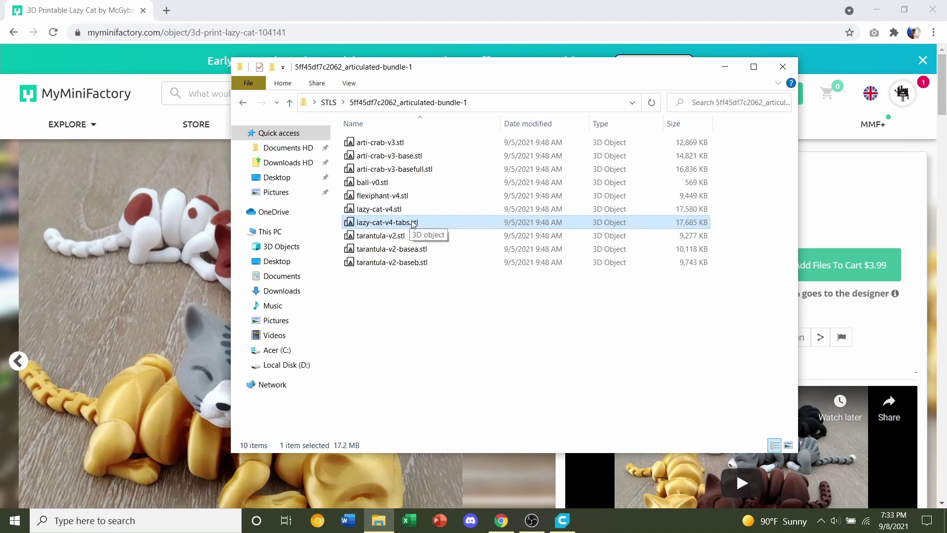
{"action": "left_click_drag", "start_coordinate": [413, 222], "coordinate": [515, 273]}
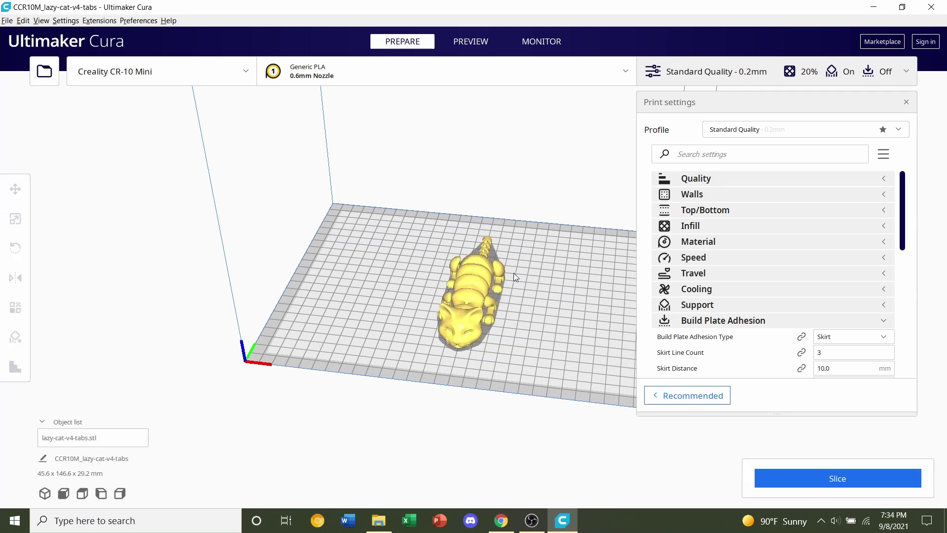
Step: Orbit to view the loaded cat from lower, then open the quality Profile dropdown
{"action": "right_click_drag", "start_coordinate": [487, 270], "coordinate": [447, 244]}
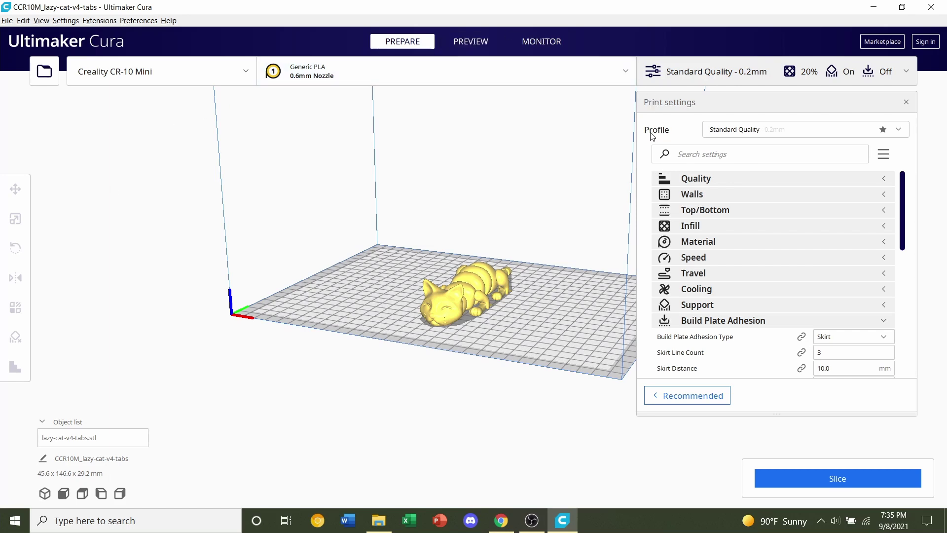
{"action": "left_click", "coordinate": [809, 134]}
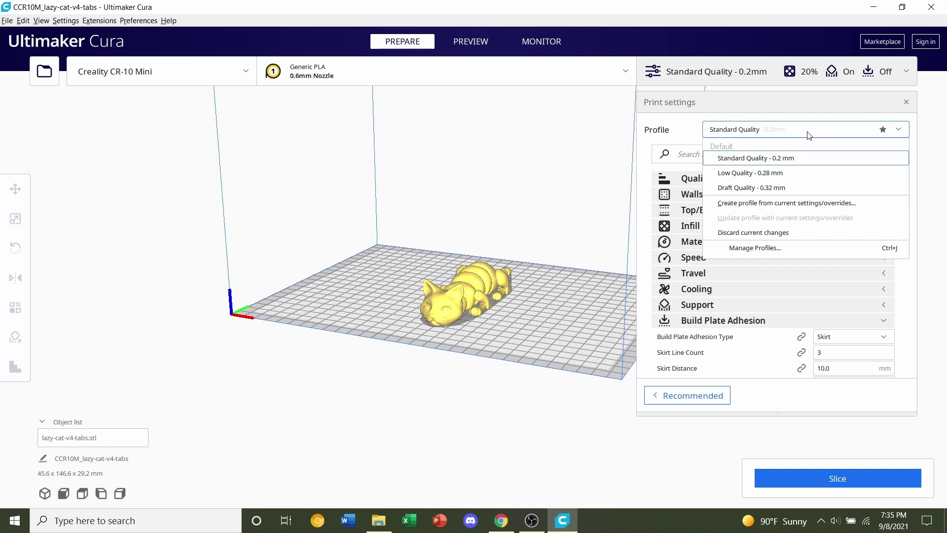
Step: Switch to Standard Quality - 0.2 mm and discard the custom support overrides
{"action": "left_click", "coordinate": [800, 159]}
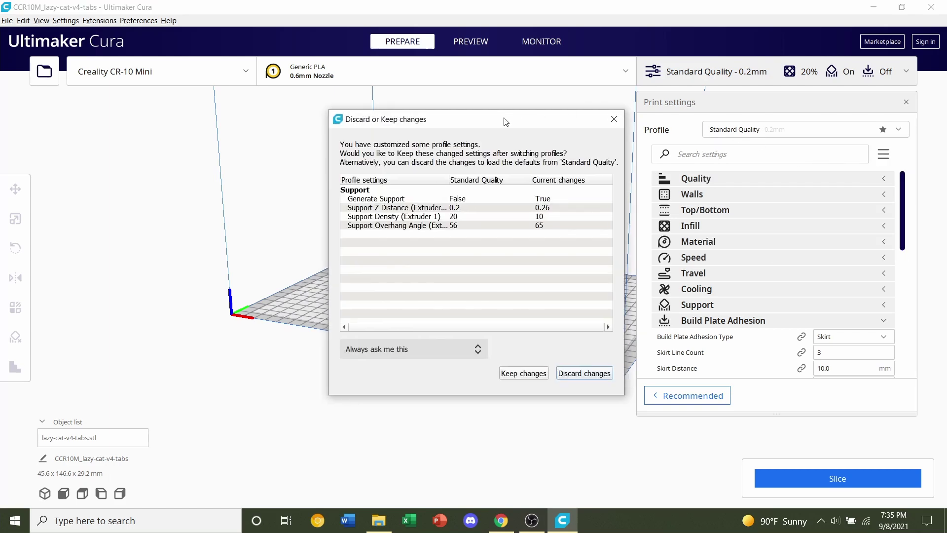
{"action": "left_click_drag", "start_coordinate": [504, 122], "coordinate": [478, 119]}
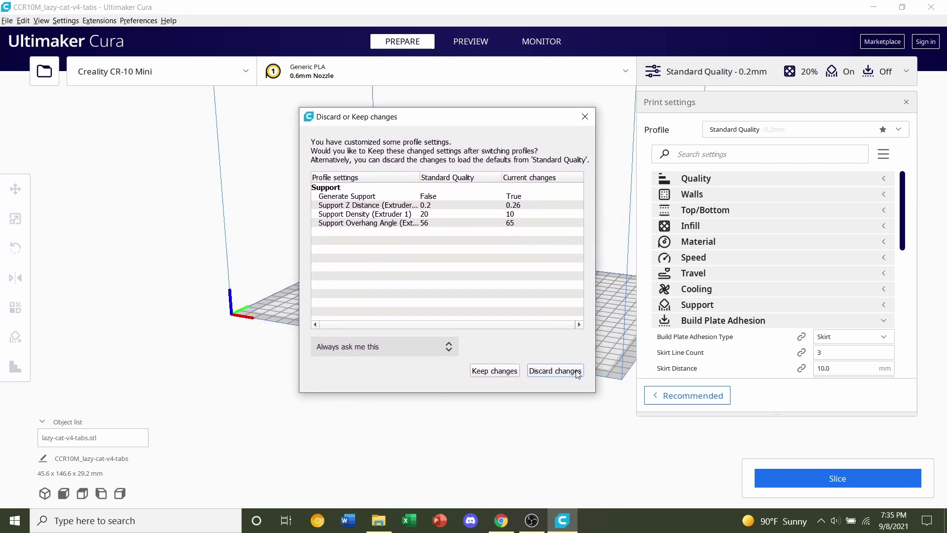
{"action": "left_click", "coordinate": [555, 371]}
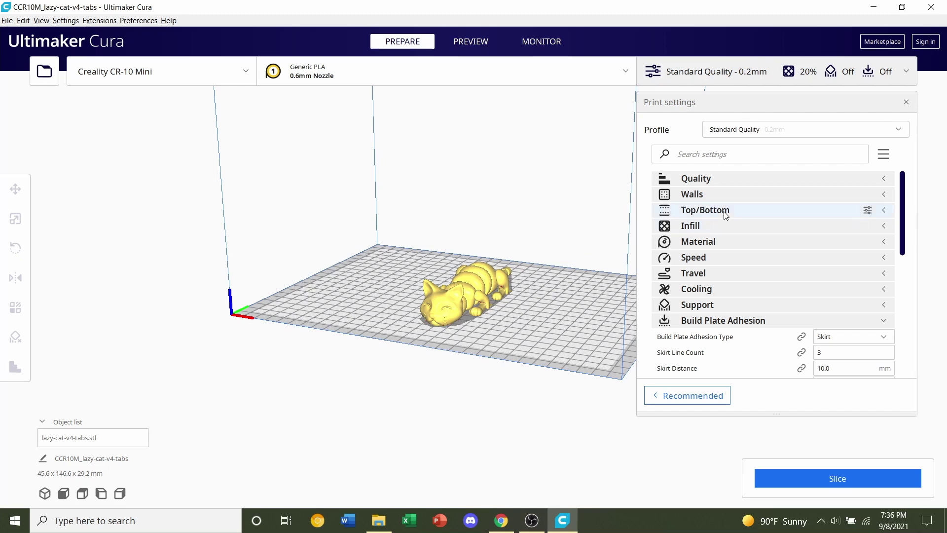
{"action": "left_click", "coordinate": [712, 195]}
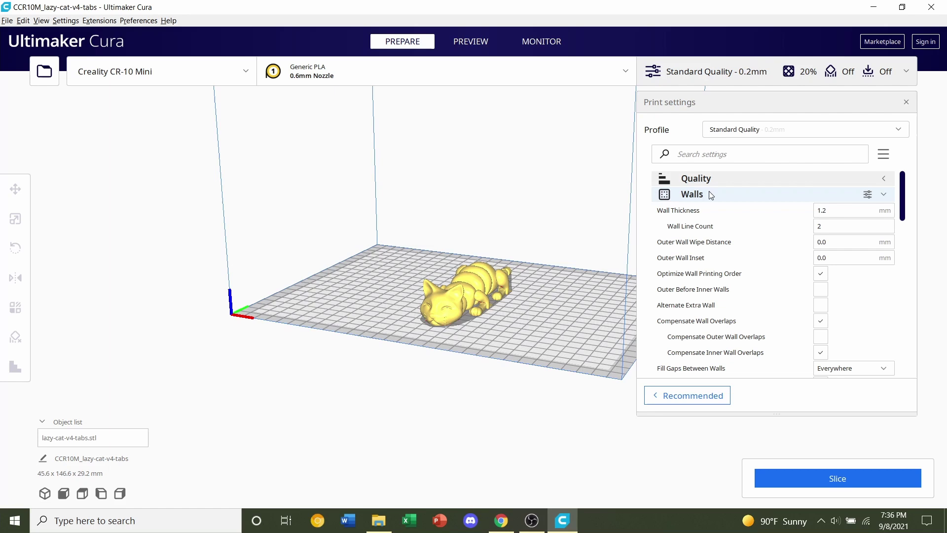
{"action": "mouse_move", "coordinate": [673, 235]}
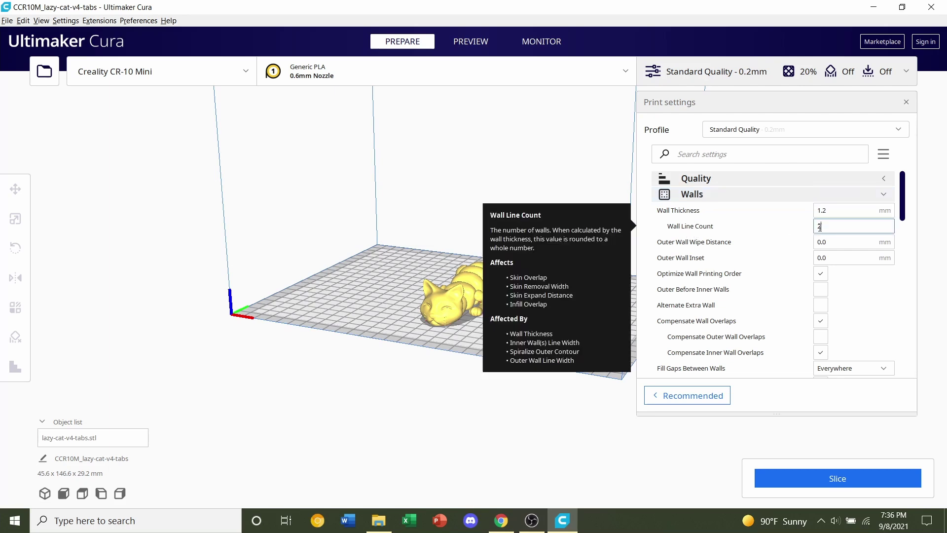
{"action": "left_click_drag", "start_coordinate": [839, 227], "coordinate": [809, 231]}
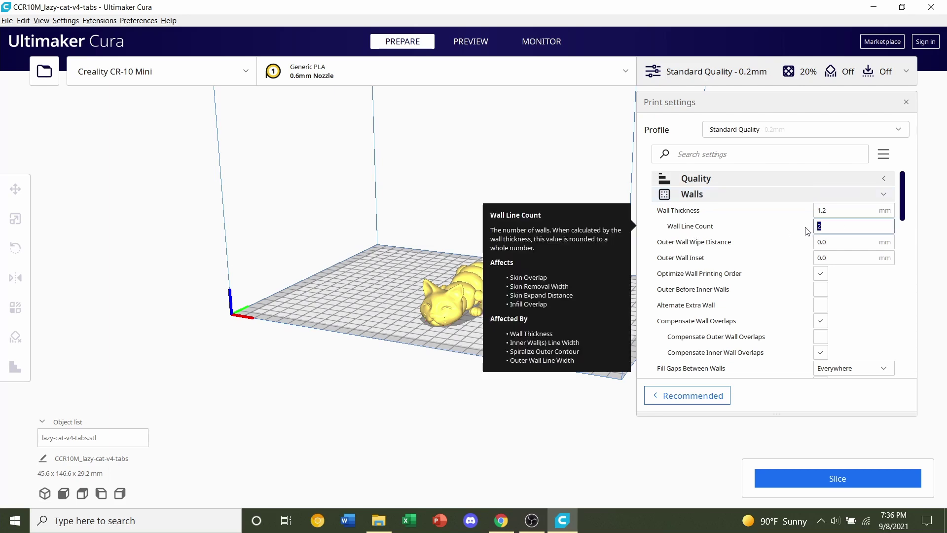
{"action": "left_click", "coordinate": [720, 195]}
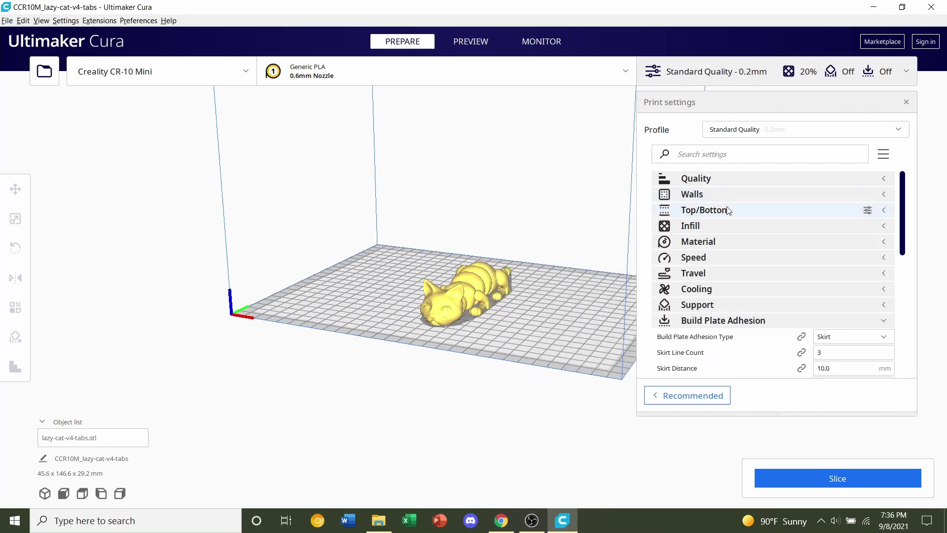
Step: Set Infill Density to 20%, giving a 9.0 mm infill line distance
{"action": "left_click", "coordinate": [705, 228]}
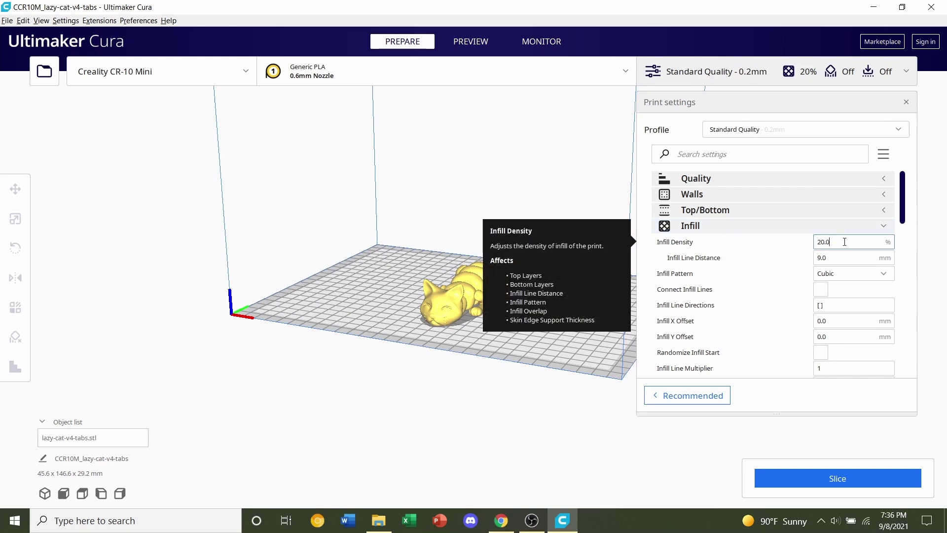
{"action": "left_click_drag", "start_coordinate": [844, 241], "coordinate": [737, 240]}
{"action": "type", "text": "0"}
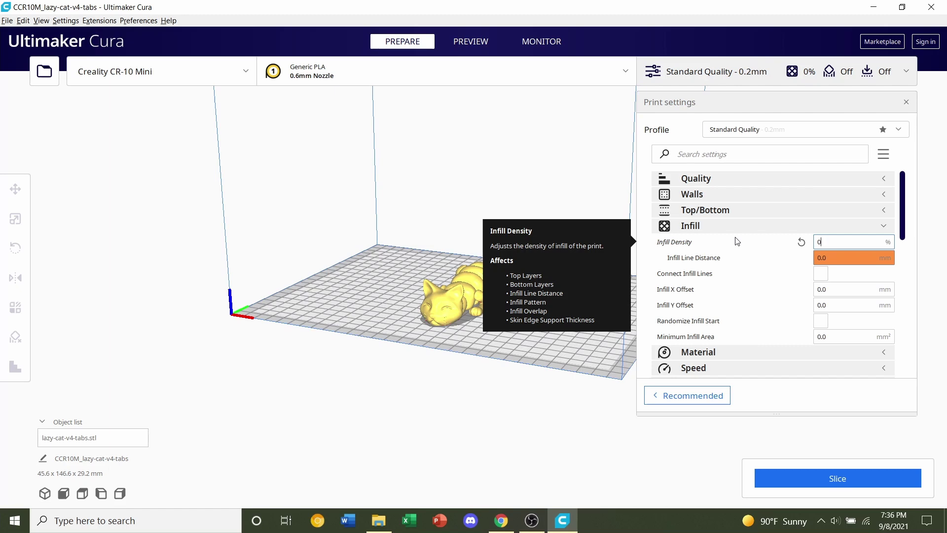
{"action": "type", "text": "20"}
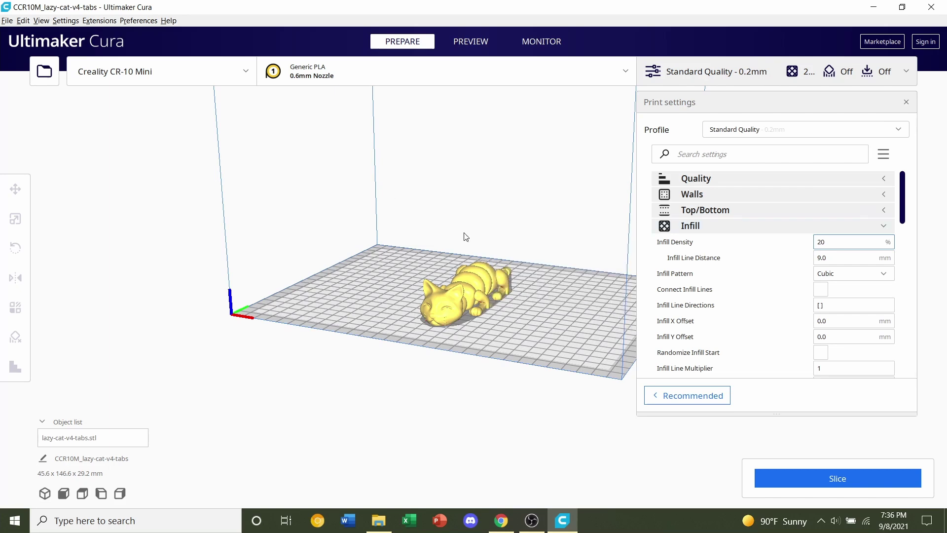
{"action": "scroll", "coordinate": [440, 256], "scroll_direction": "up", "scroll_amount": 2}
Step: Confirm Generate Support is unchecked and adhesion is a 3-line Skirt, orbiting beneath the cat
{"action": "left_click", "coordinate": [772, 226]}
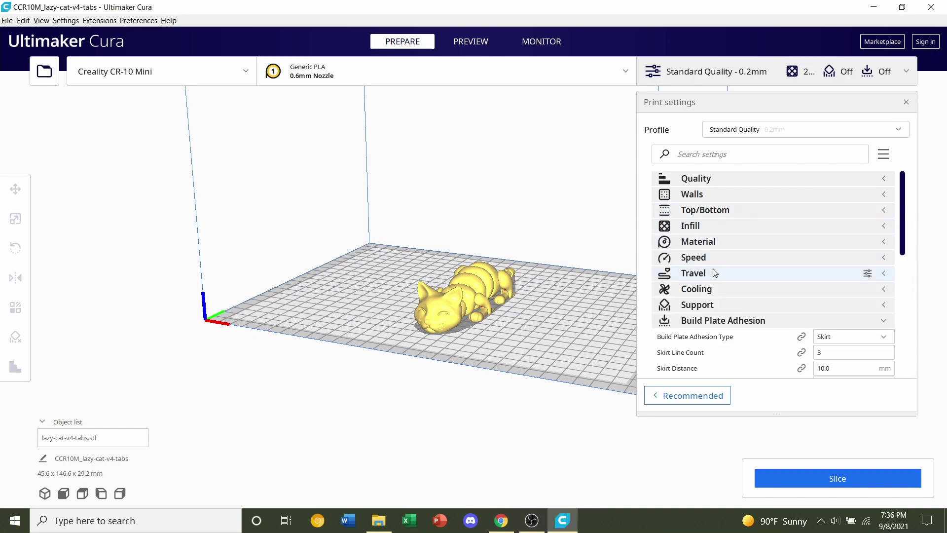
{"action": "left_click", "coordinate": [716, 306]}
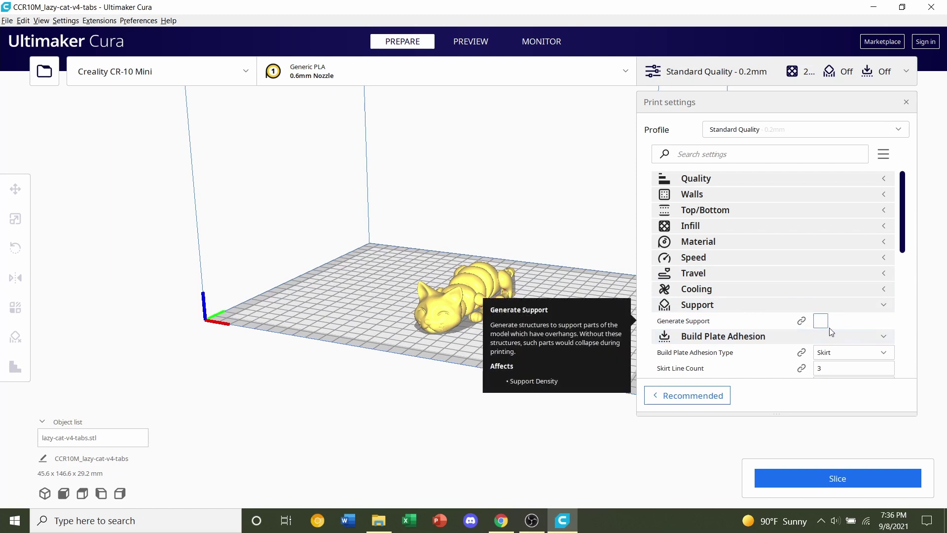
{"action": "left_click", "coordinate": [762, 307]}
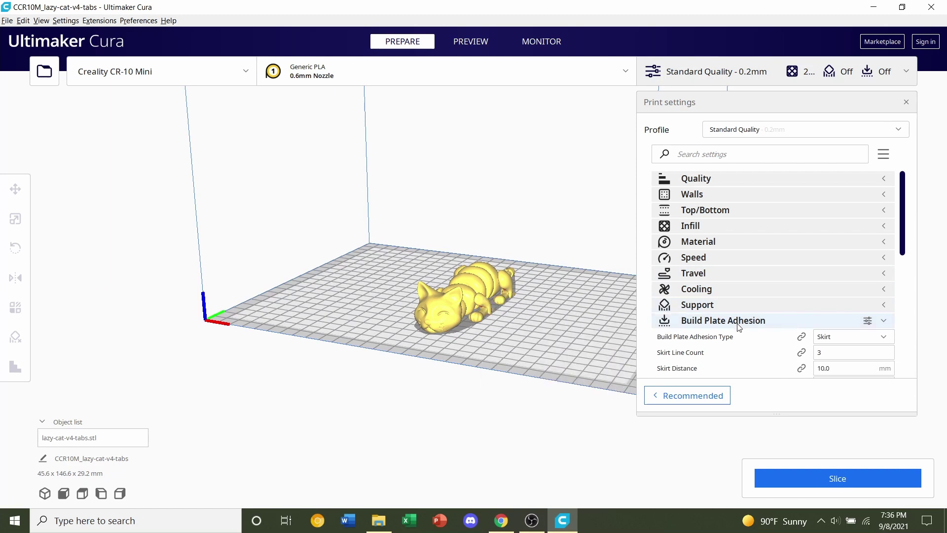
{"action": "scroll", "coordinate": [762, 323], "scroll_direction": "down", "scroll_amount": 2}
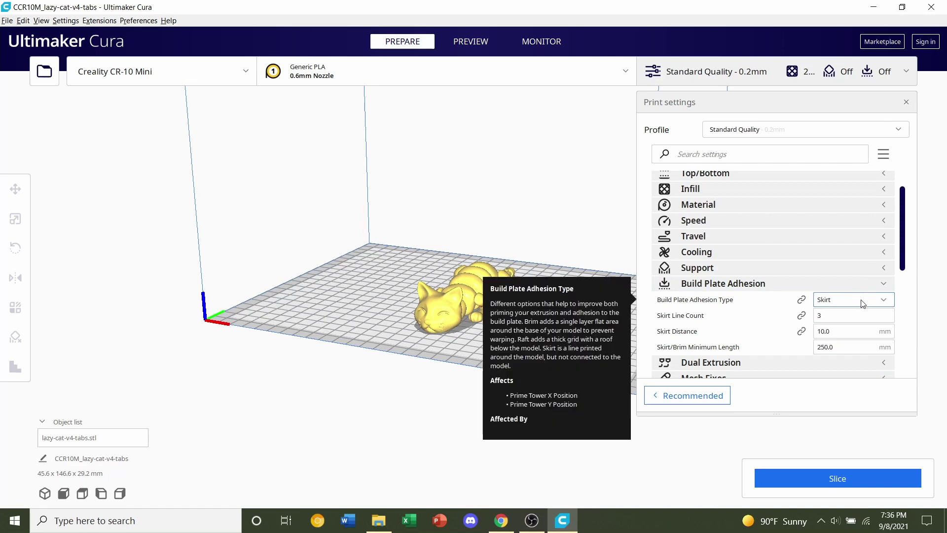
{"action": "right_click_drag", "start_coordinate": [469, 293], "coordinate": [488, 330]}
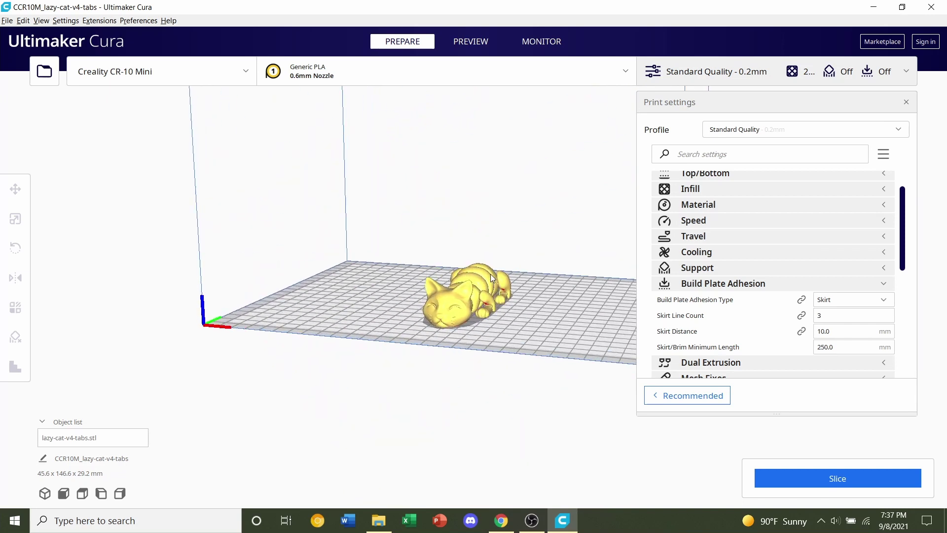
{"action": "right_click_drag", "start_coordinate": [459, 232], "coordinate": [428, 244]}
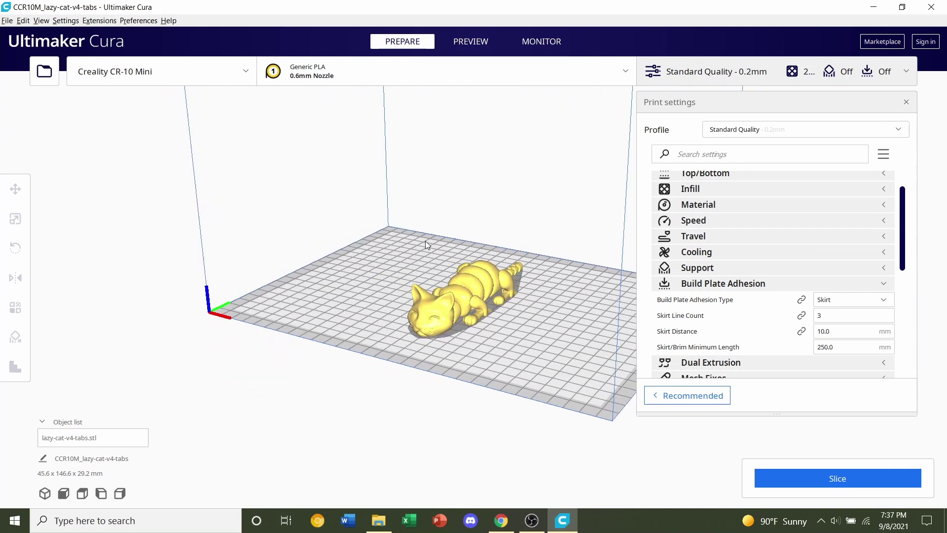
Step: Slice the cat (3 h 25 min, 29 g, 9.72 m) and orbit to inspect the result
{"action": "left_click", "coordinate": [742, 283]}
{"action": "left_click", "coordinate": [806, 476]}
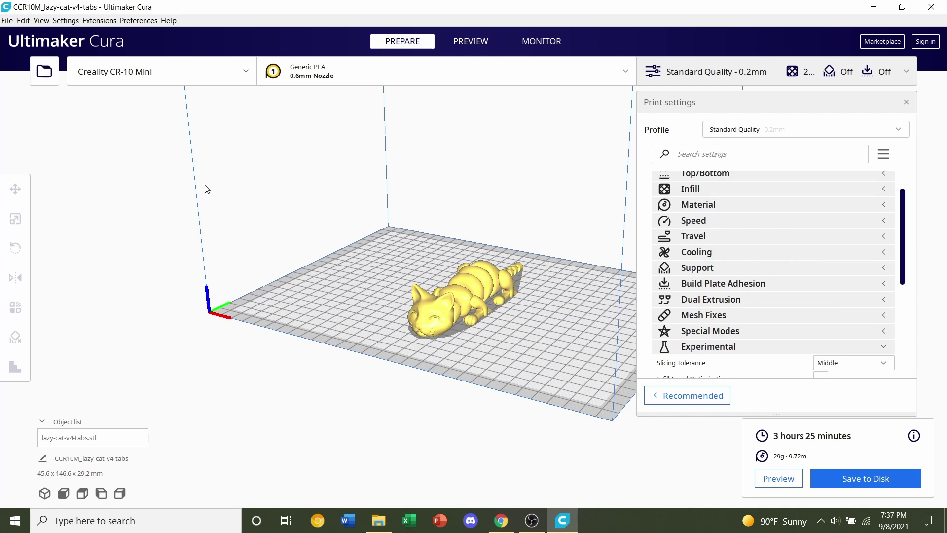
{"action": "scroll", "coordinate": [434, 292], "scroll_direction": "up", "scroll_amount": 3}
{"action": "right_click_drag", "start_coordinate": [434, 292], "coordinate": [396, 113]}
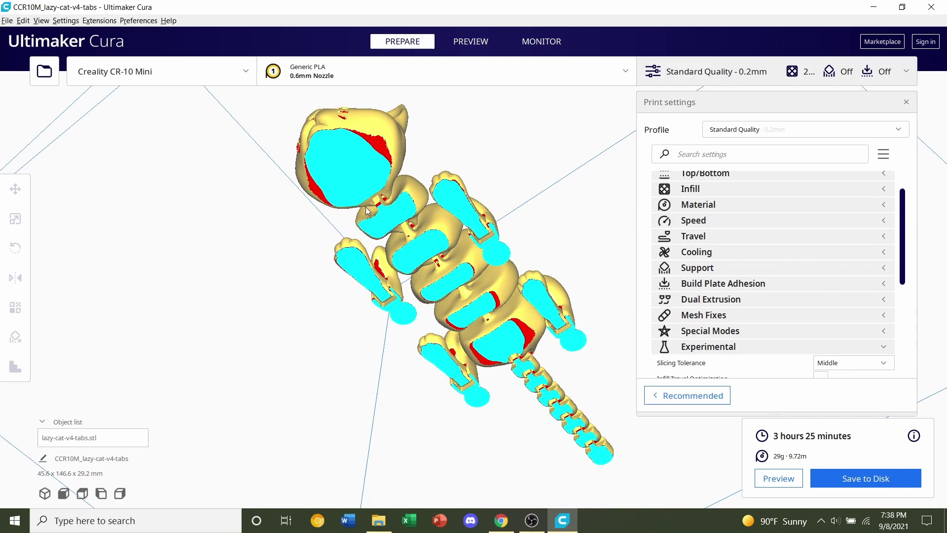
{"action": "scroll", "coordinate": [499, 236], "scroll_direction": "up", "scroll_amount": 8}
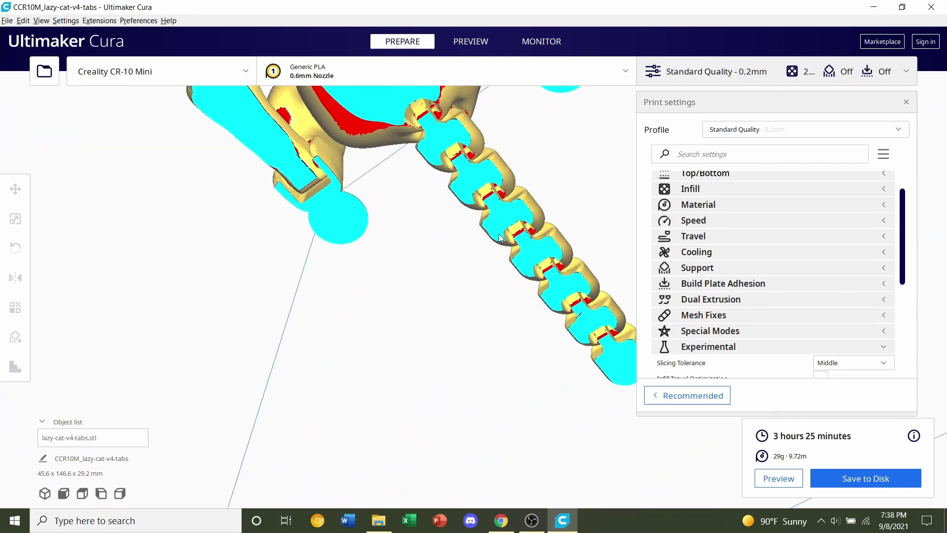
{"action": "right_click_drag", "start_coordinate": [424, 195], "coordinate": [430, 306]}
{"action": "scroll", "coordinate": [416, 297], "scroll_direction": "down", "scroll_amount": 5}
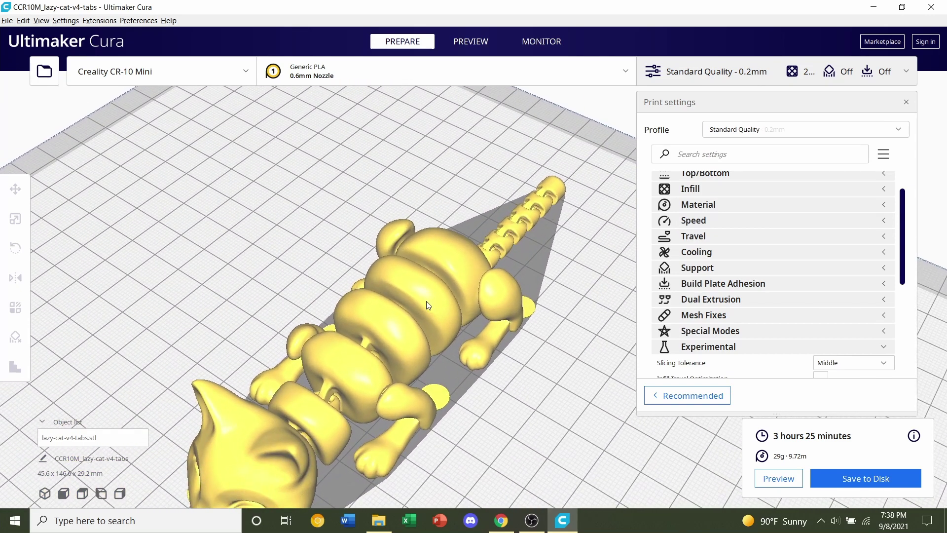
{"action": "scroll", "coordinate": [422, 301], "scroll_direction": "down", "scroll_amount": 4}
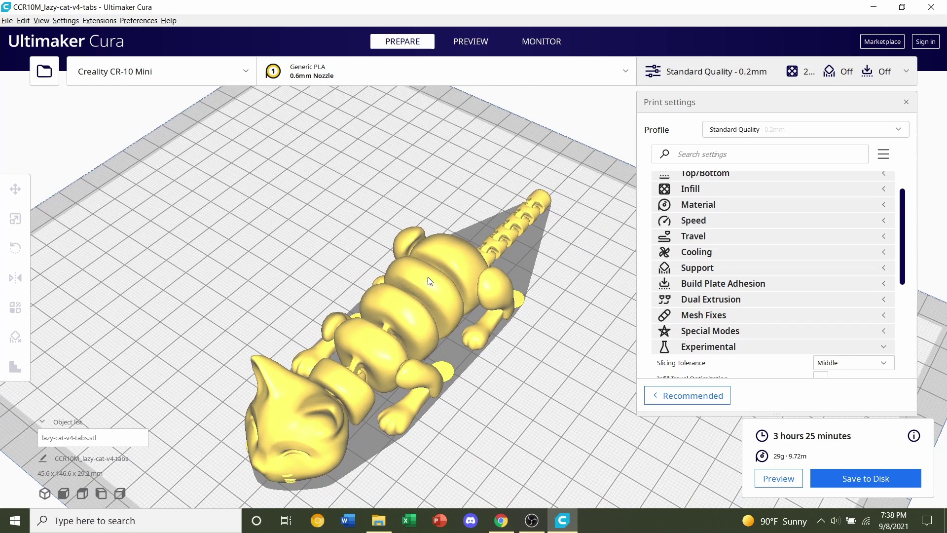
{"action": "right_click_drag", "start_coordinate": [455, 246], "coordinate": [585, 299]}
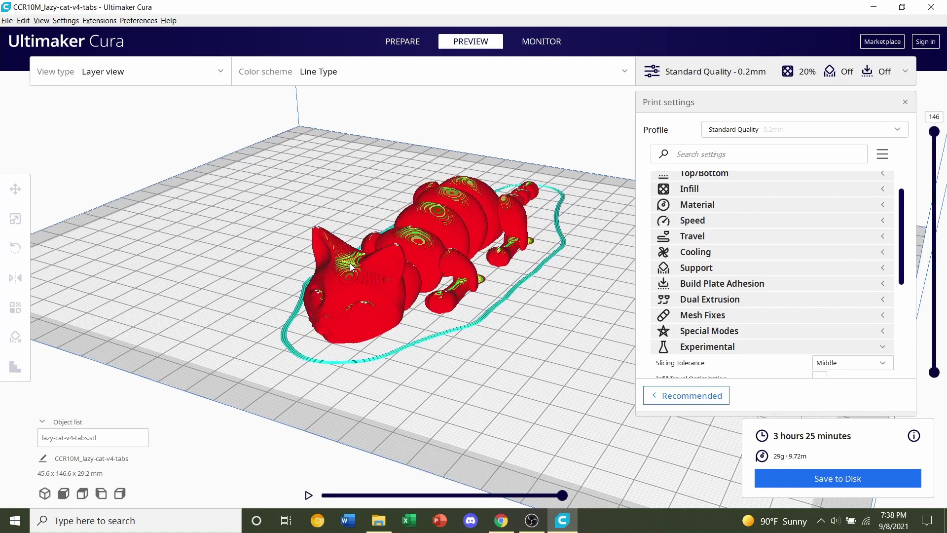
Step: Orbit and zoom the layer view to see the cat's feet on round tabs inside the skirt
{"action": "right_click_drag", "start_coordinate": [374, 248], "coordinate": [297, 244]}
{"action": "scroll", "coordinate": [297, 244], "scroll_direction": "up", "scroll_amount": 10}
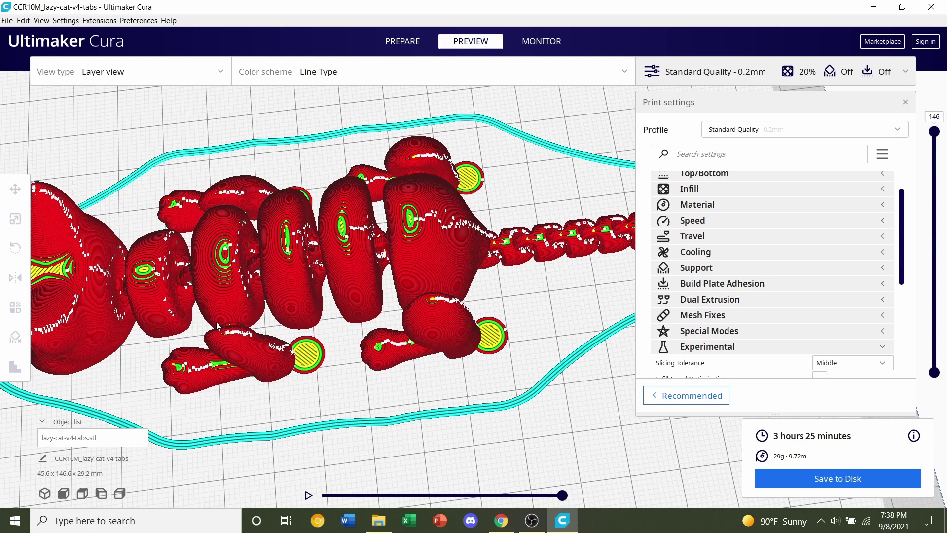
{"action": "right_click_drag", "start_coordinate": [216, 322], "coordinate": [260, 321]}
{"action": "scroll", "coordinate": [289, 310], "scroll_direction": "up", "scroll_amount": 4}
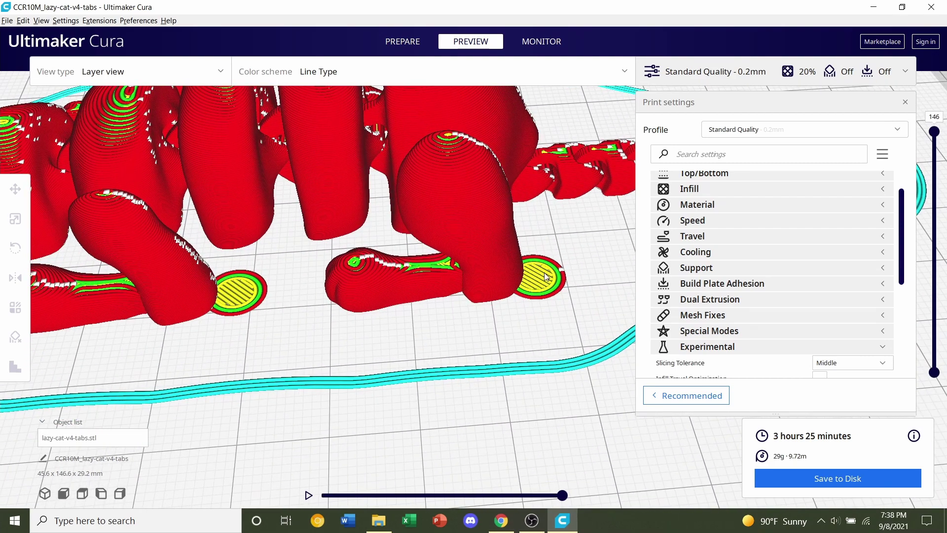
{"action": "scroll", "coordinate": [567, 248], "scroll_direction": "down", "scroll_amount": 5}
{"action": "right_click_drag", "start_coordinate": [567, 248], "coordinate": [594, 335]}
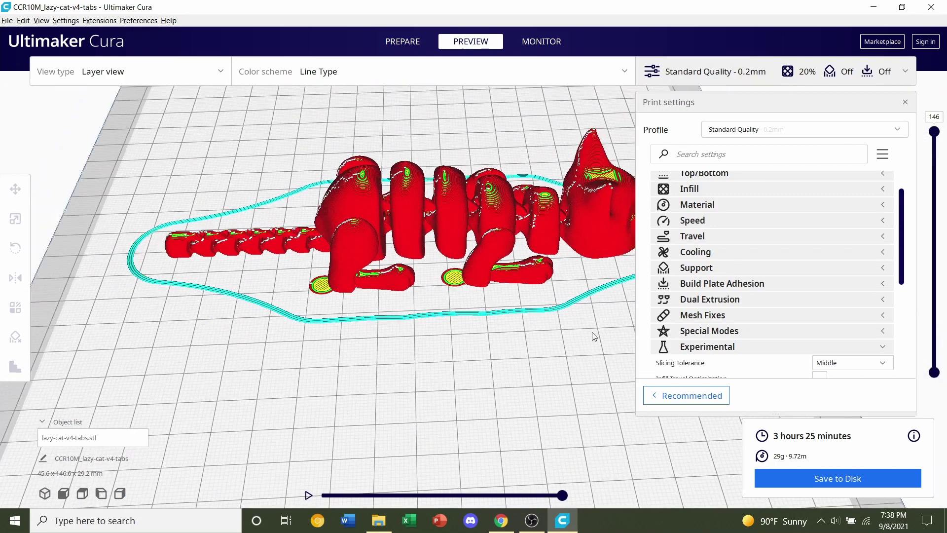